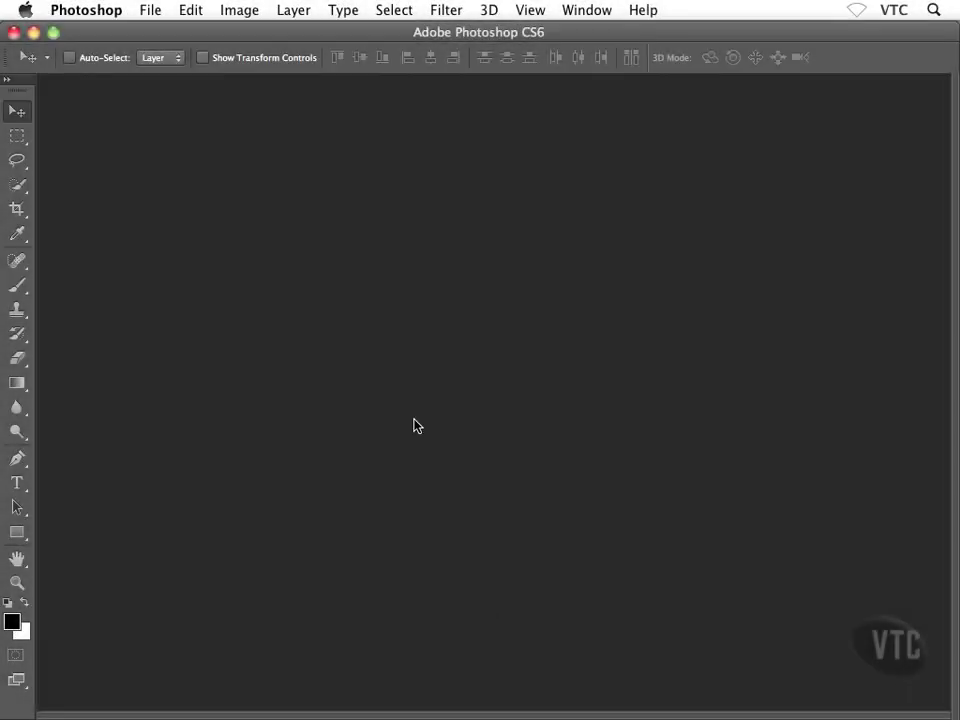
# Open Barn2.jpg and show the Filter > Blur submenu listing Field Blur, Iris Blur and Tilt-Shift.
pyautogui.press('super+o')
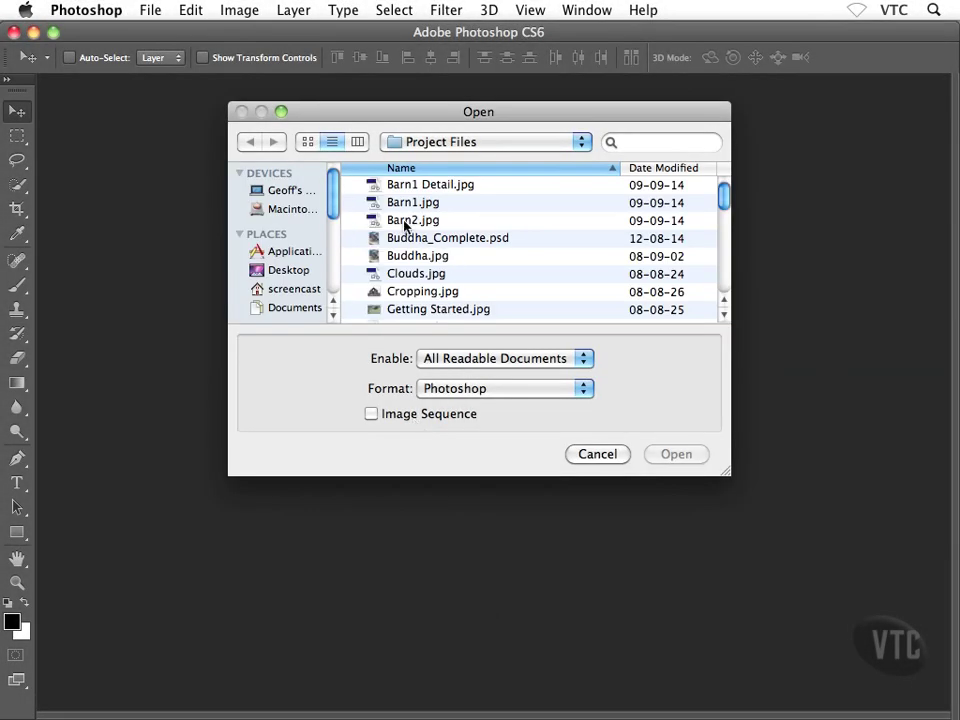
pyautogui.click(405, 222)
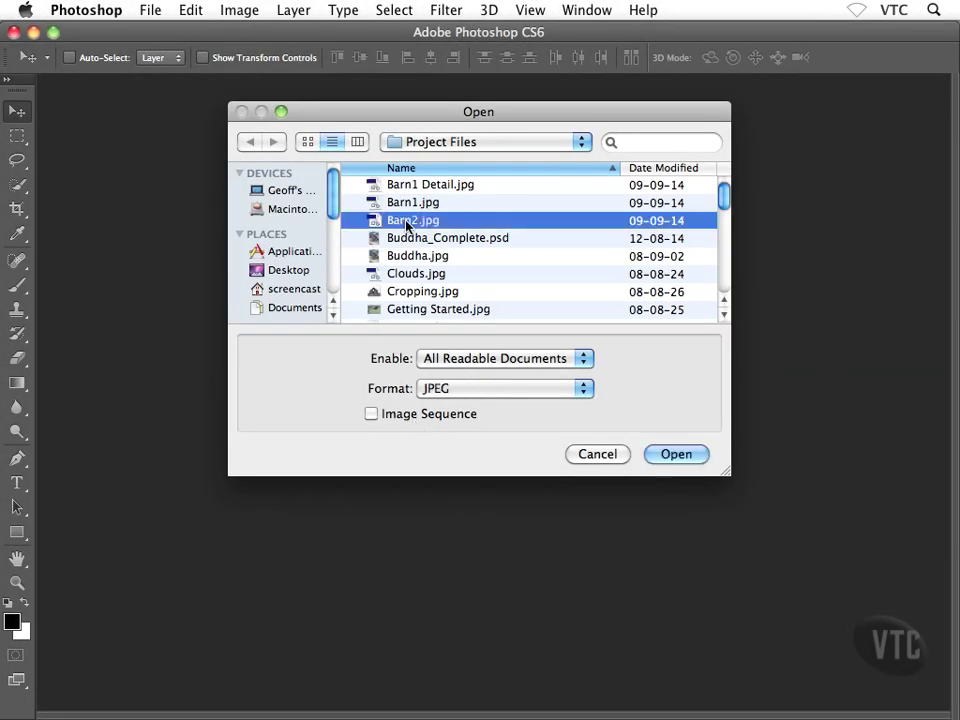
pyautogui.click(662, 456)
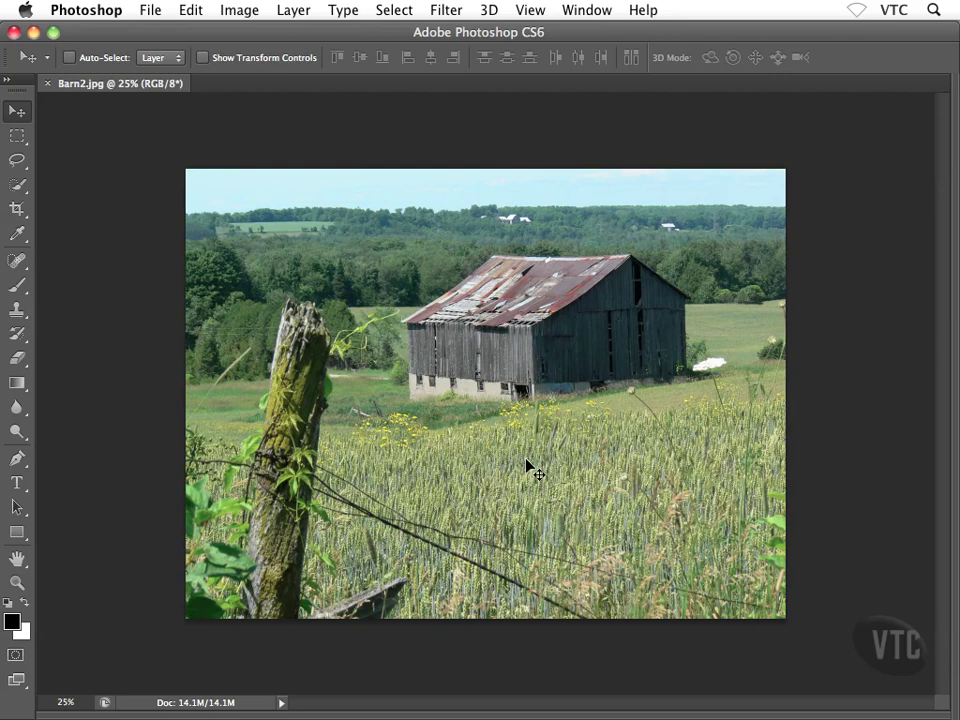
pyautogui.click(447, 12)
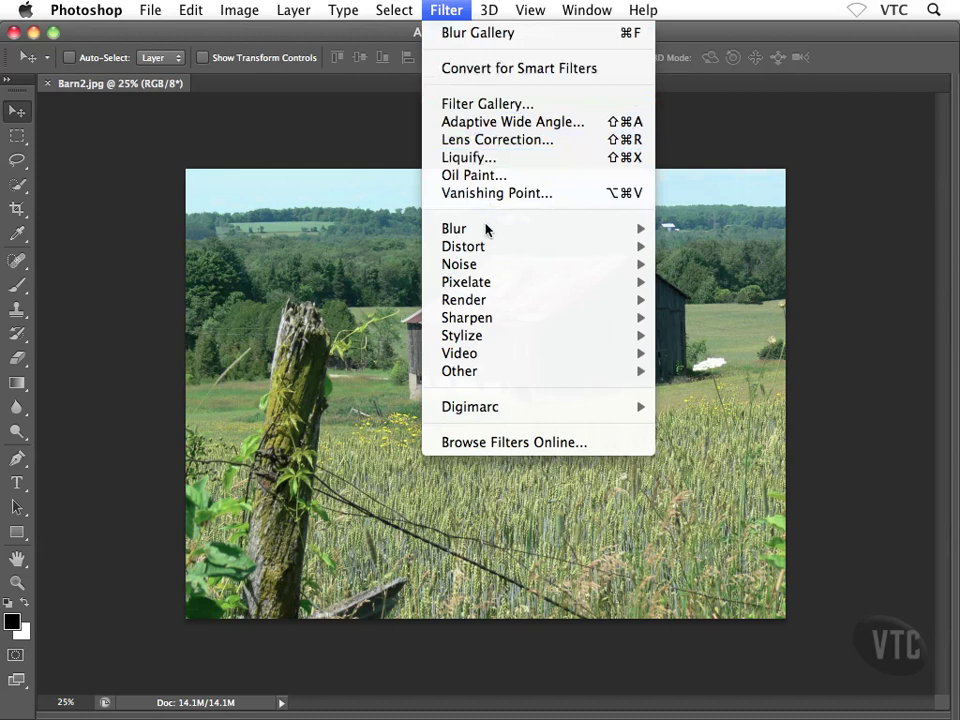
pyautogui.moveTo(487, 232)
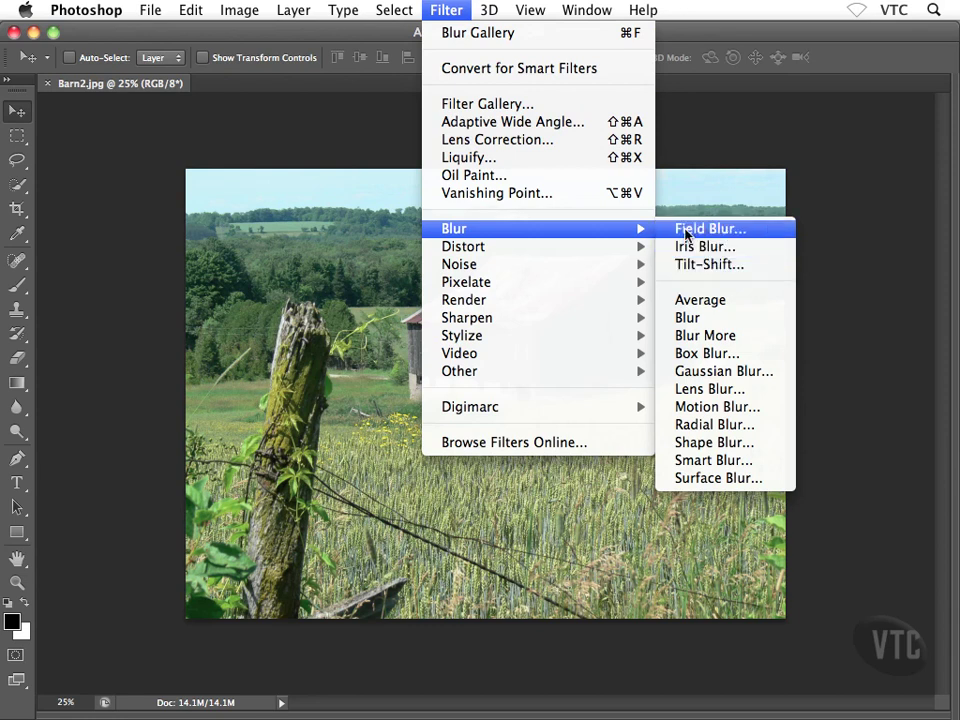
# Start Field Blur and drag its 15 px pin onto the barn's dark wall.
pyautogui.click(686, 230)
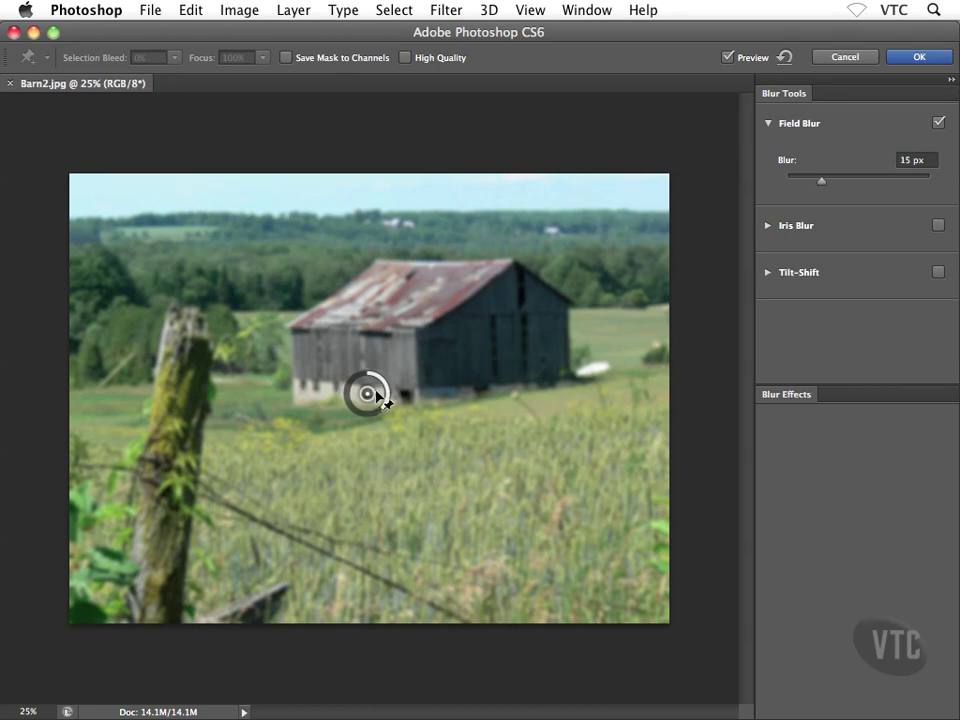
pyautogui.moveTo(363, 393); pyautogui.dragTo(491, 334)
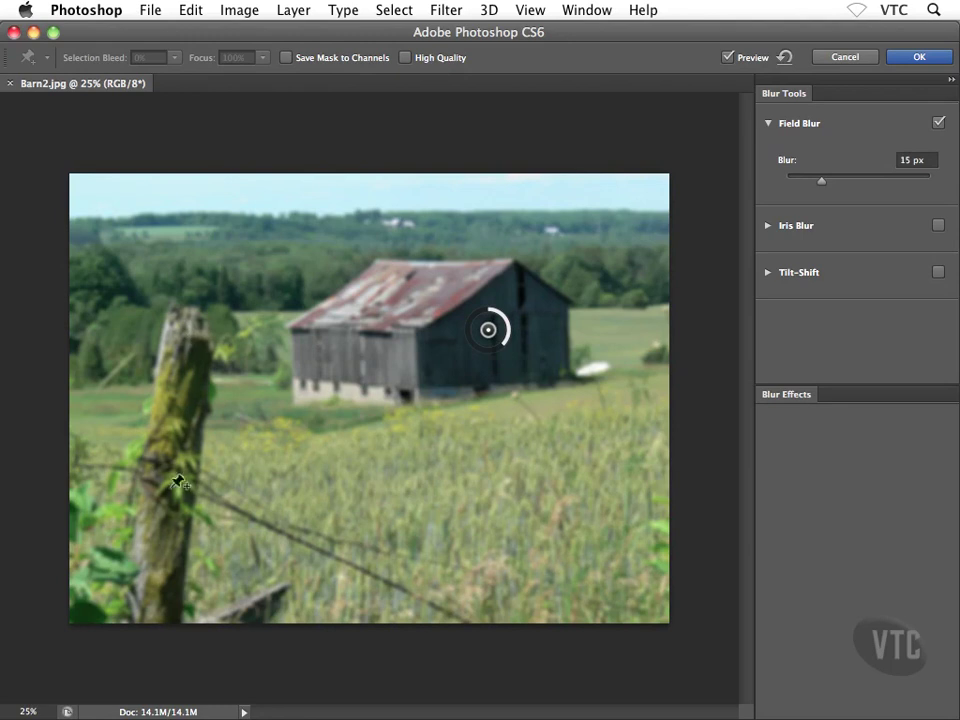
# Add a second pin on the fence post and lower its blur to 2 px.
pyautogui.click(186, 368)
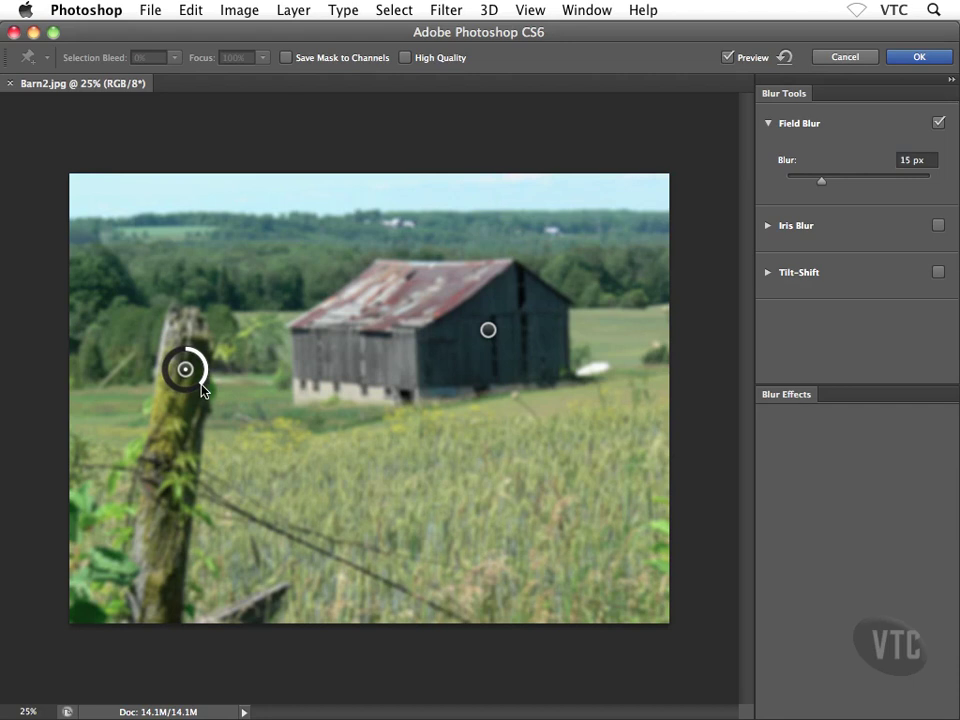
pyautogui.moveTo(202, 389); pyautogui.dragTo(185, 386)
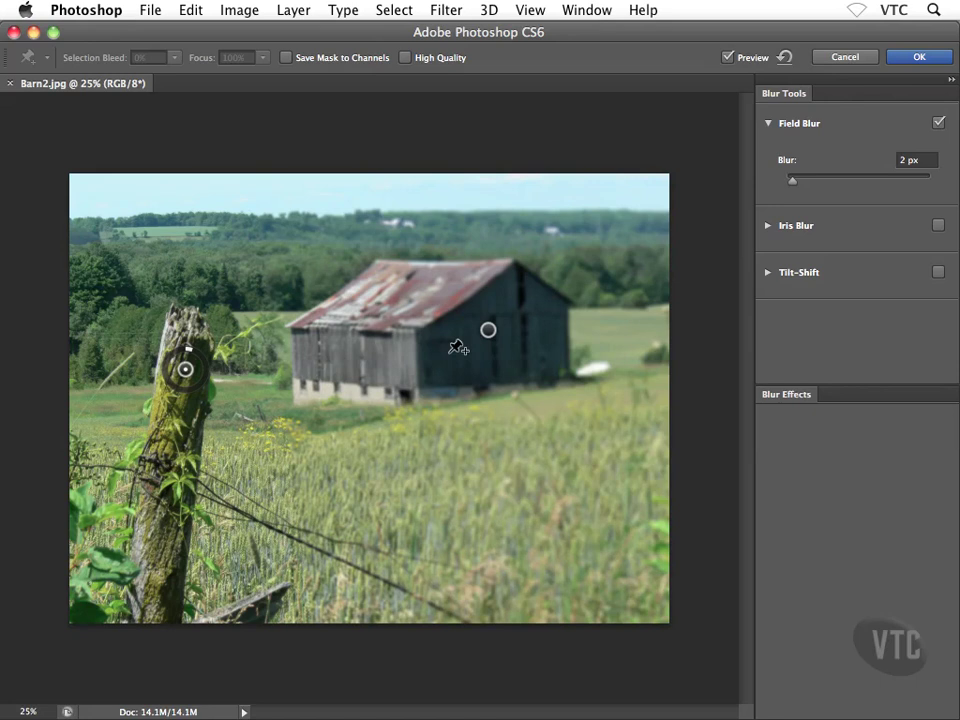
# Move the strong blur pin to the fence post at 15 px and add a 2 px pin on the barn.
pyautogui.moveTo(470, 341); pyautogui.dragTo(478, 353)
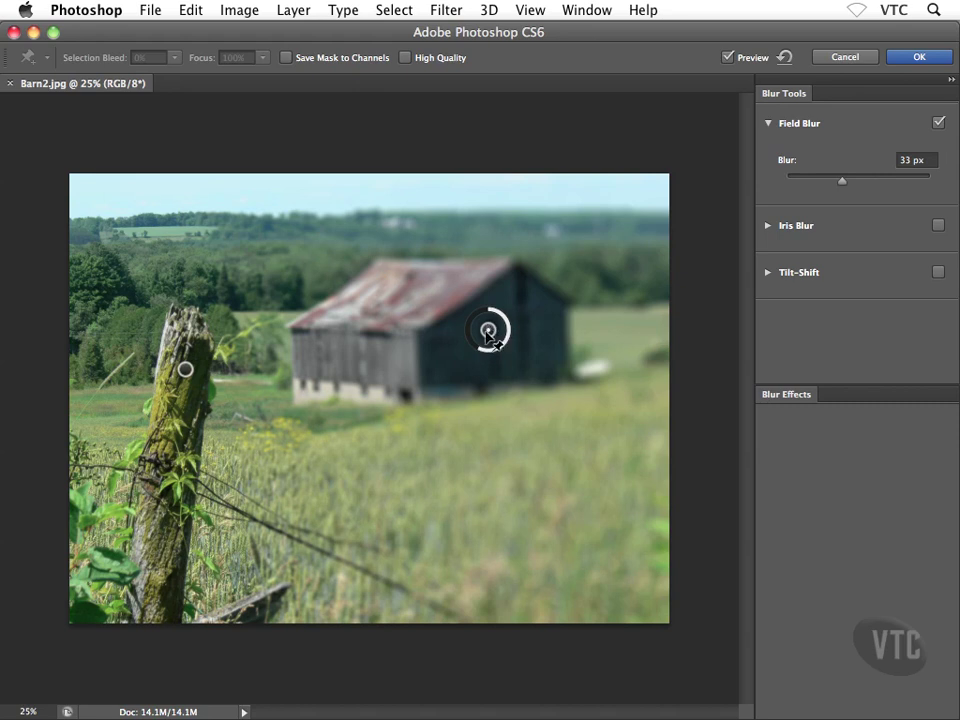
pyautogui.moveTo(493, 338); pyautogui.dragTo(182, 420)
pyautogui.click(450, 333)
pyautogui.moveTo(462, 337); pyautogui.dragTo(464, 336)
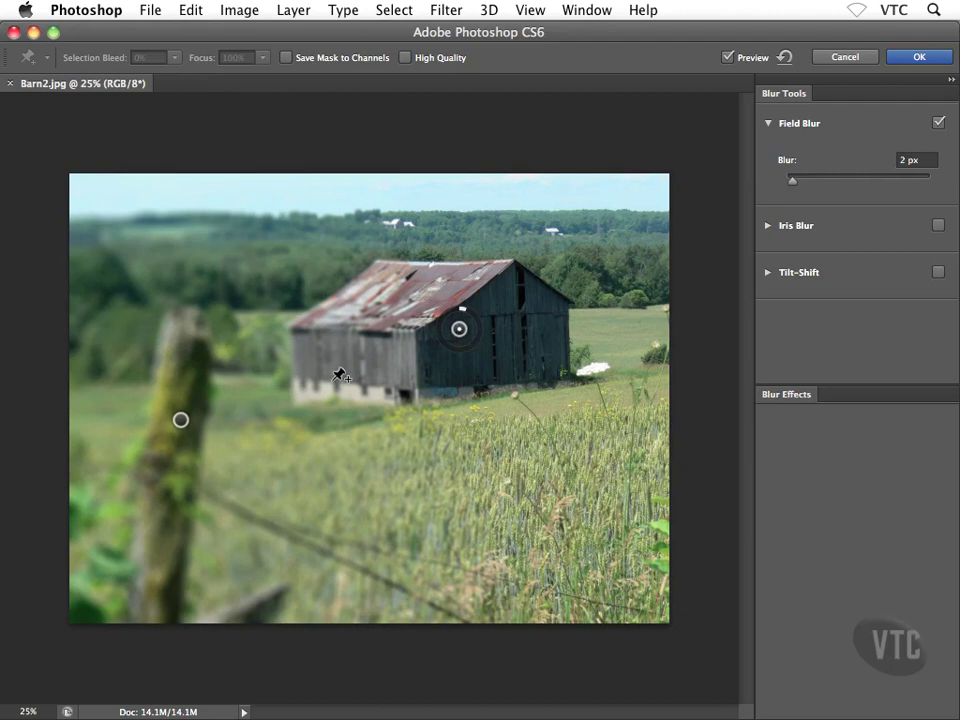
pyautogui.click(182, 422)
pyautogui.moveTo(182, 424); pyautogui.dragTo(181, 402)
pyautogui.moveTo(172, 422); pyautogui.dragTo(191, 407)
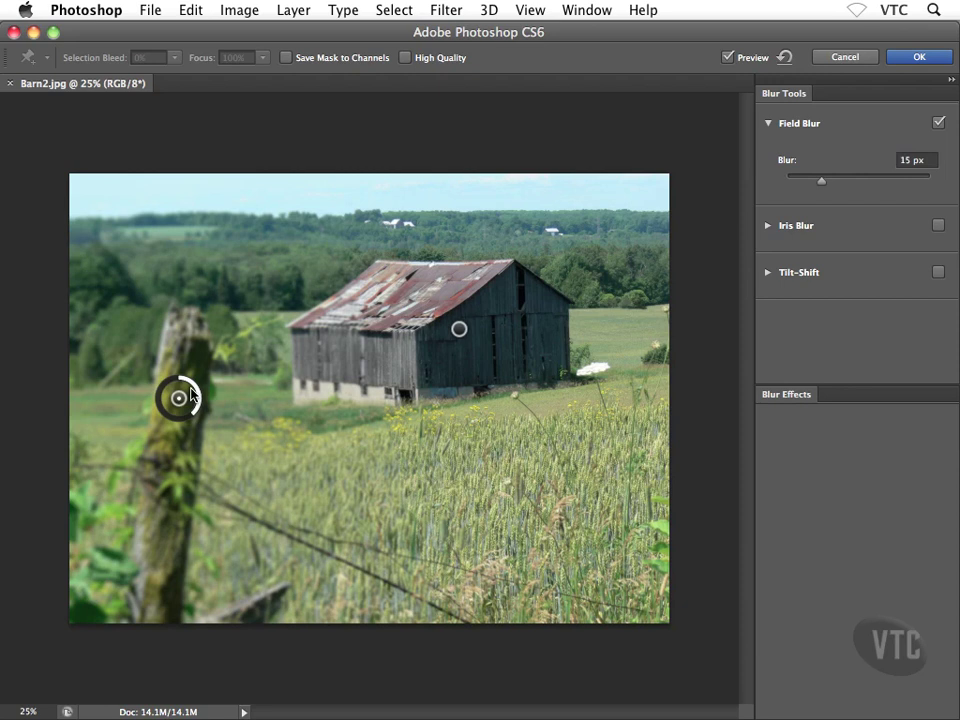
# Set the fence-post pin's blur to 9 px and the barn pin's blur to about 4 px.
pyautogui.moveTo(192, 395); pyautogui.dragTo(204, 394)
pyautogui.moveTo(821, 181)
pyautogui.mouseDown()
pyautogui.moveTo(834, 184)
pyautogui.moveTo(812, 186)
pyautogui.mouseUp()
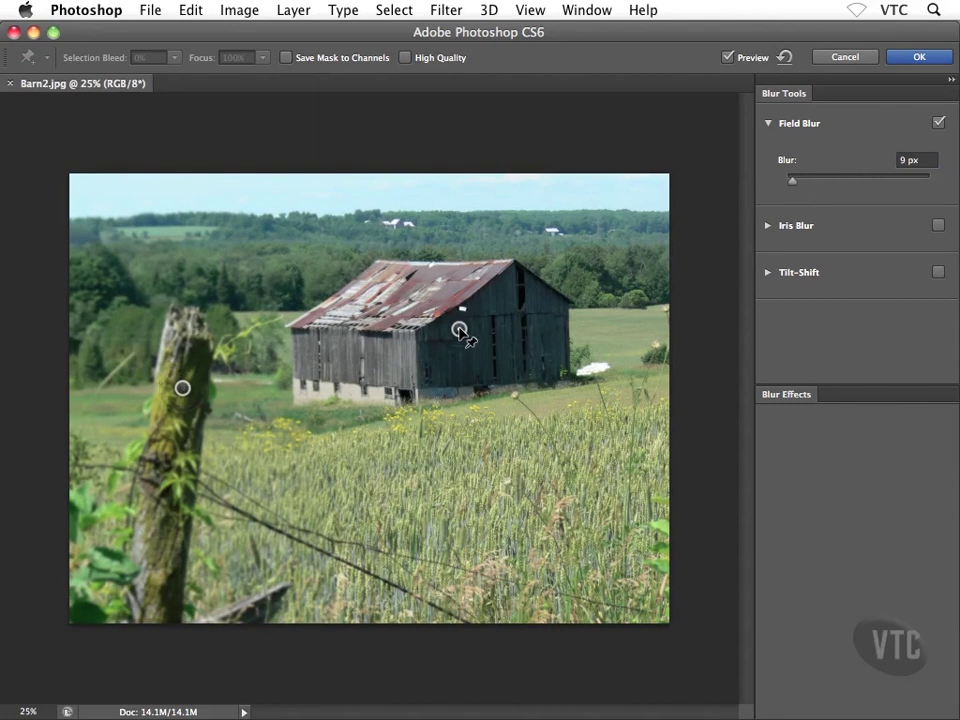
pyautogui.click(459, 329)
pyautogui.moveTo(794, 182)
pyautogui.mouseDown()
pyautogui.moveTo(811, 182)
pyautogui.moveTo(798, 182)
pyautogui.mouseUp()
pyautogui.moveTo(797, 189)
pyautogui.mouseDown()
pyautogui.moveTo(807, 188)
pyautogui.moveTo(799, 189)
pyautogui.mouseUp()
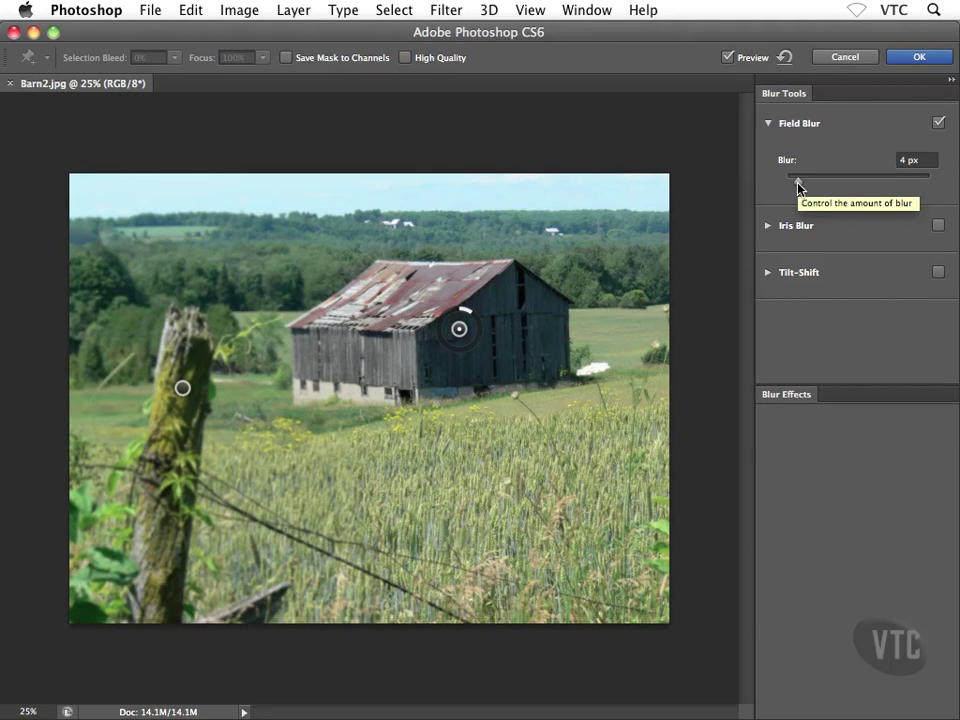
# Cancel the Field Blur, start Iris Blur, and rotate and position the ellipse over the barn.
pyautogui.press('Escape')
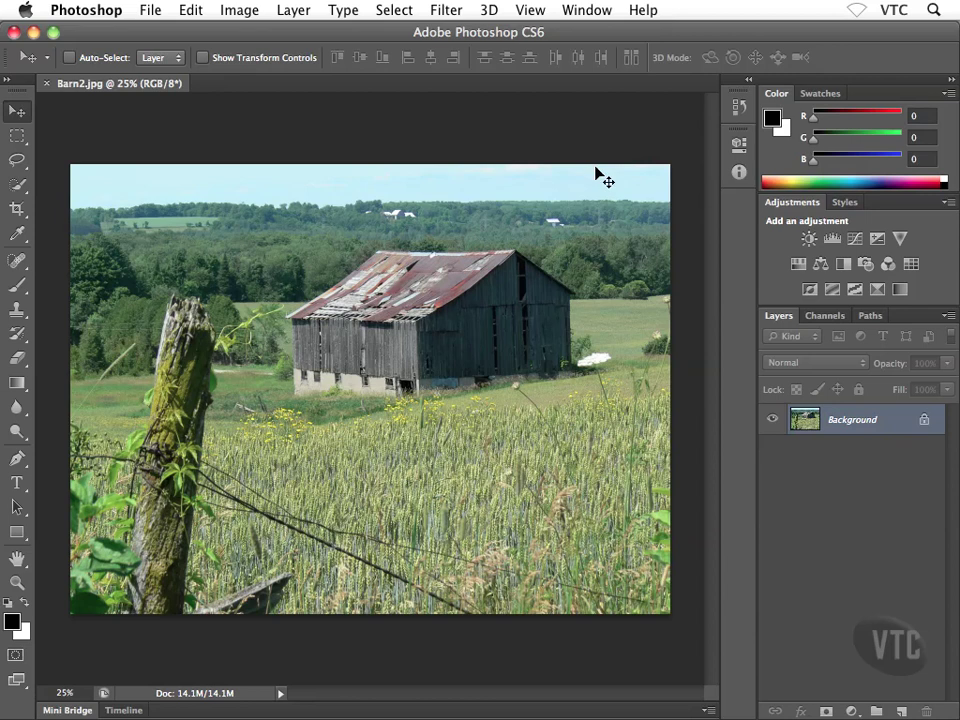
pyautogui.press('super+alt+f')
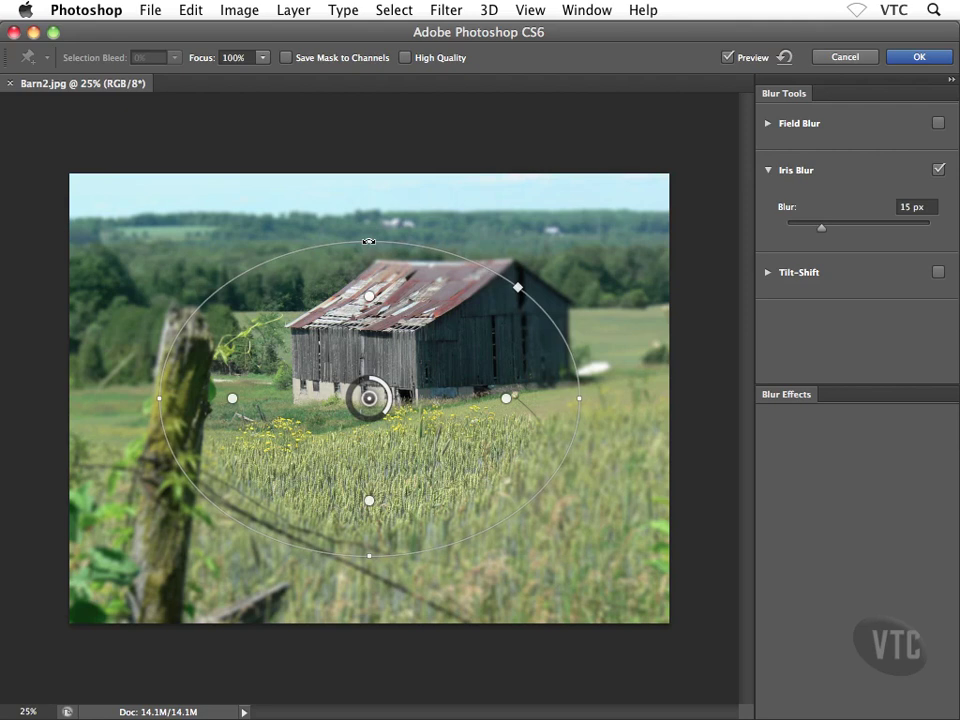
pyautogui.moveTo(369, 241); pyautogui.dragTo(350, 289)
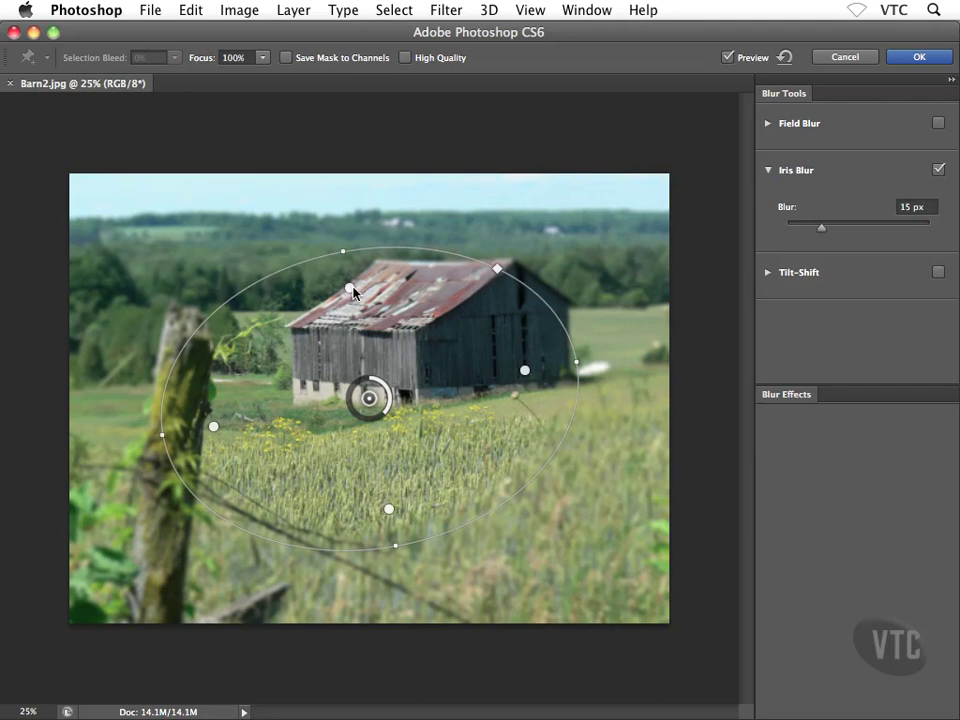
pyautogui.moveTo(372, 400); pyautogui.dragTo(428, 368)
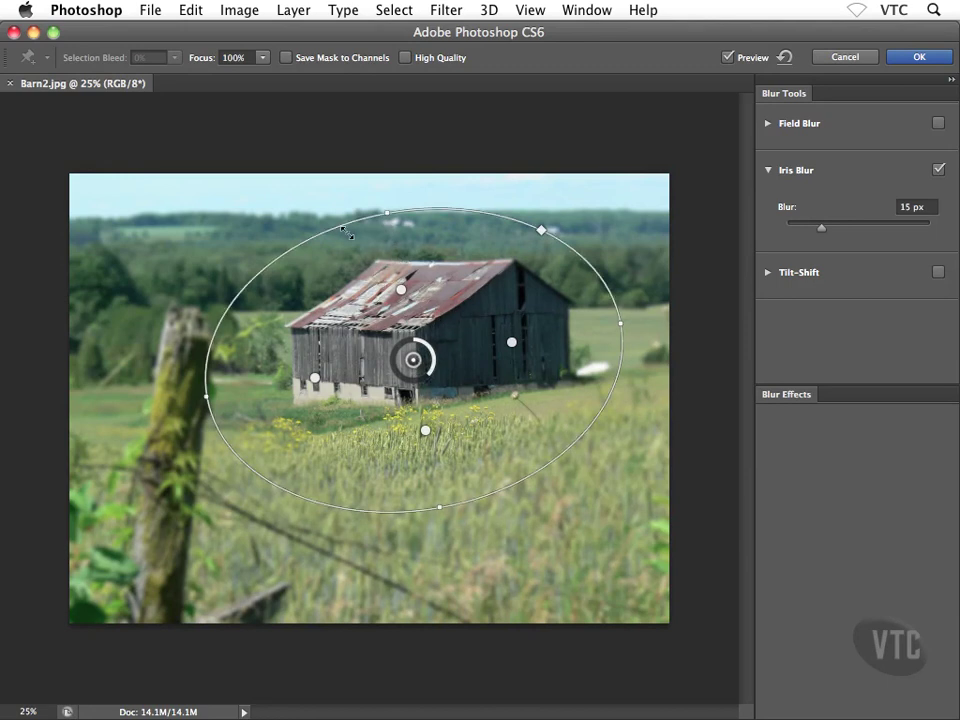
# Square off and enlarge the Iris Blur oval around the barn, with blur at 28 px.
pyautogui.moveTo(347, 232); pyautogui.dragTo(359, 254)
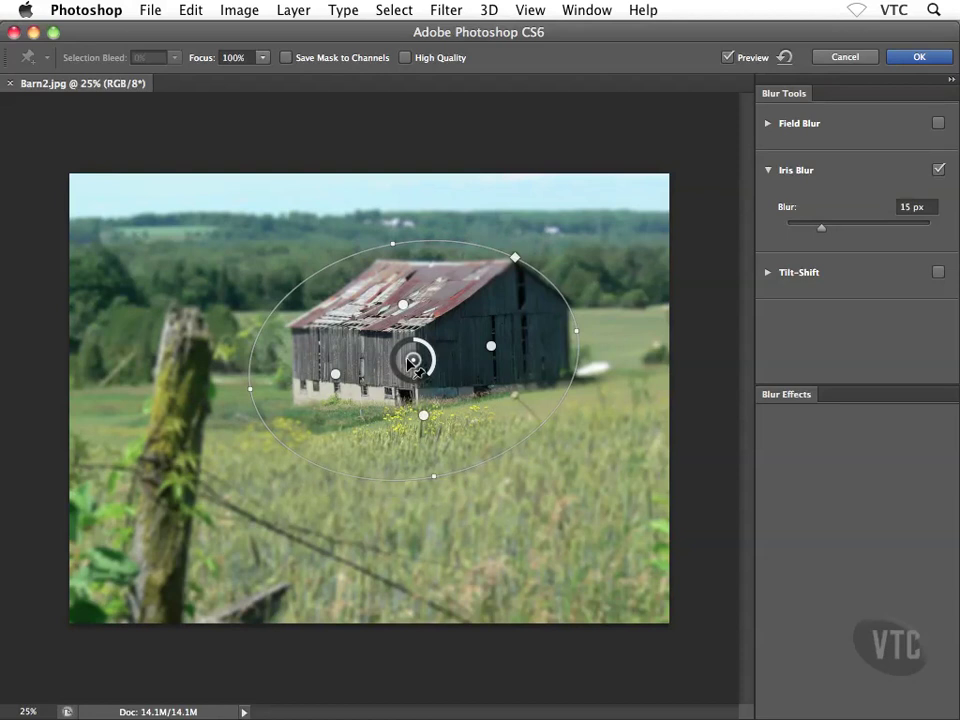
pyautogui.moveTo(418, 372); pyautogui.dragTo(428, 367)
pyautogui.moveTo(518, 262); pyautogui.dragTo(540, 238)
pyautogui.moveTo(440, 338); pyautogui.dragTo(452, 354)
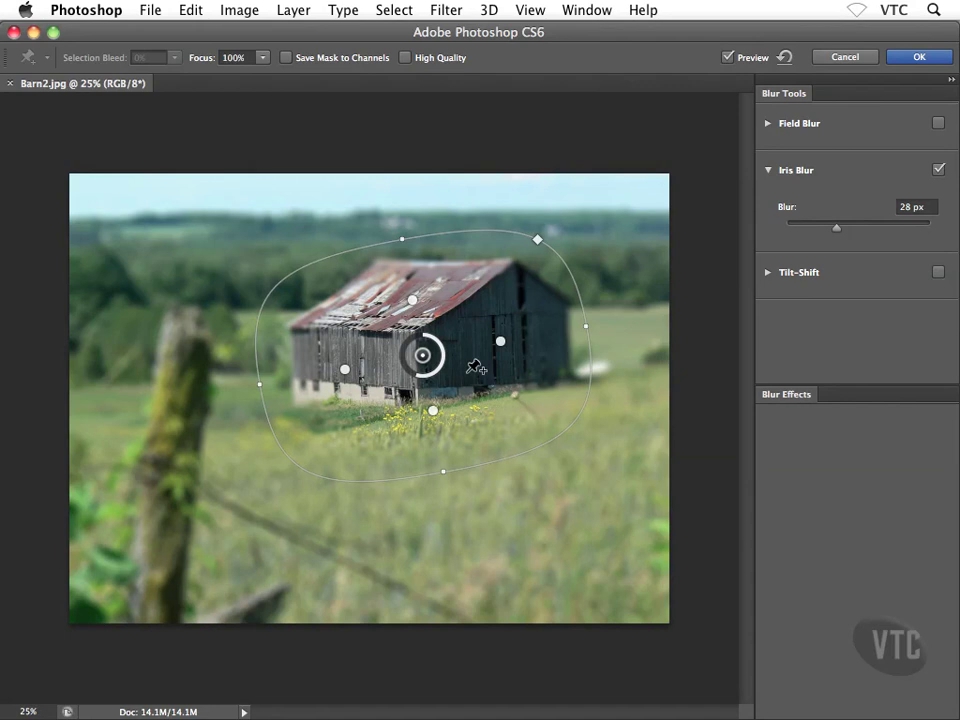
pyautogui.moveTo(570, 262); pyautogui.dragTo(597, 244)
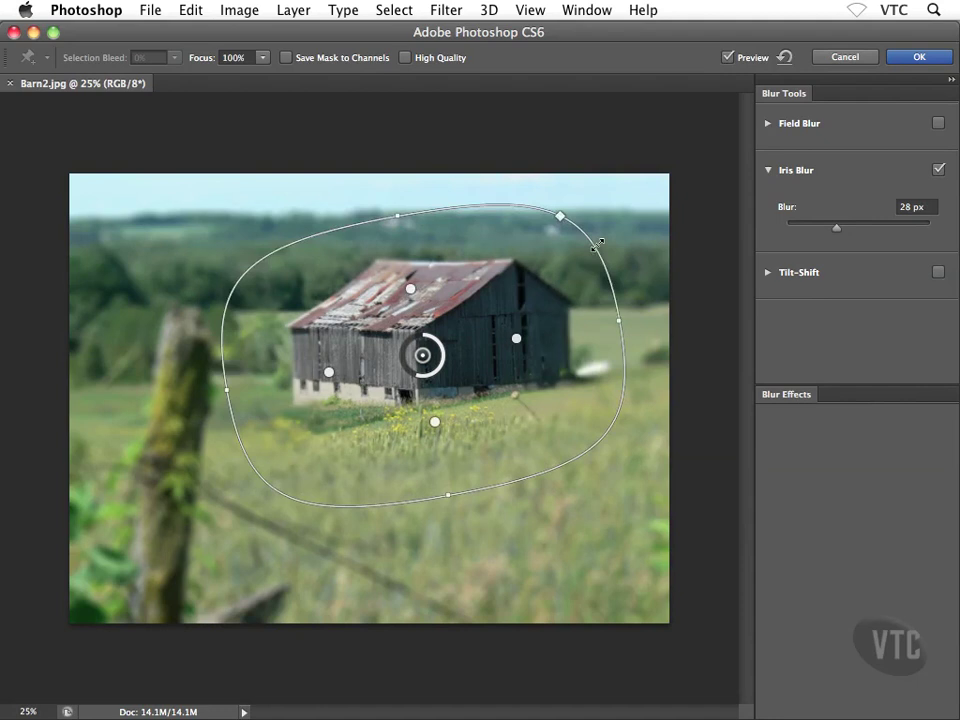
# Discard the barn's Iris Blur and begin opening the Resizing.JPG road photo.
pyautogui.click(846, 60)
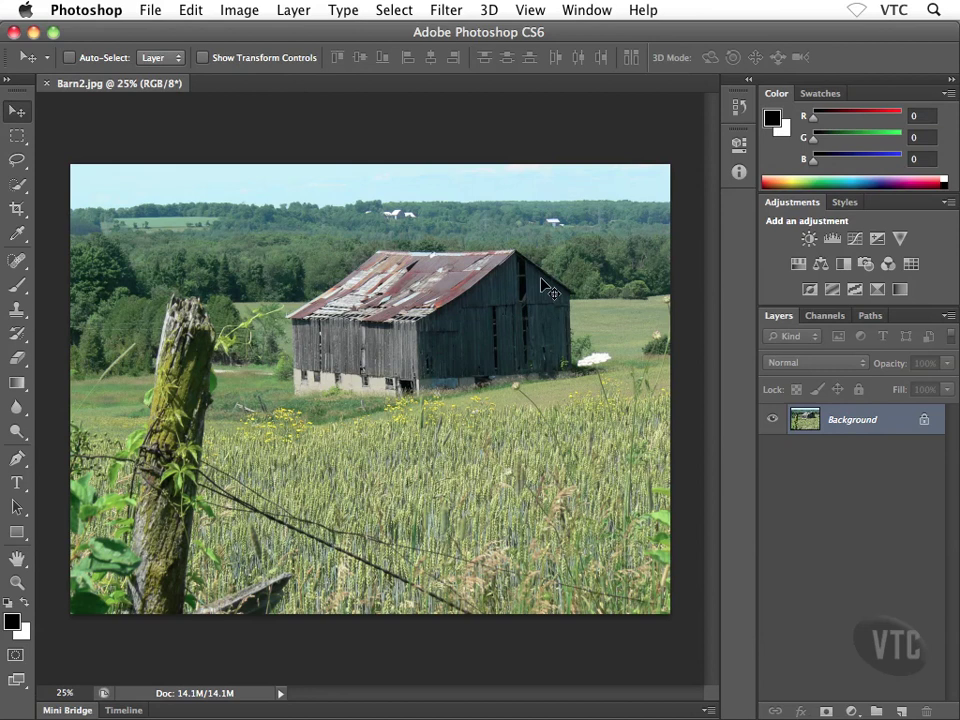
pyautogui.press('super+o')
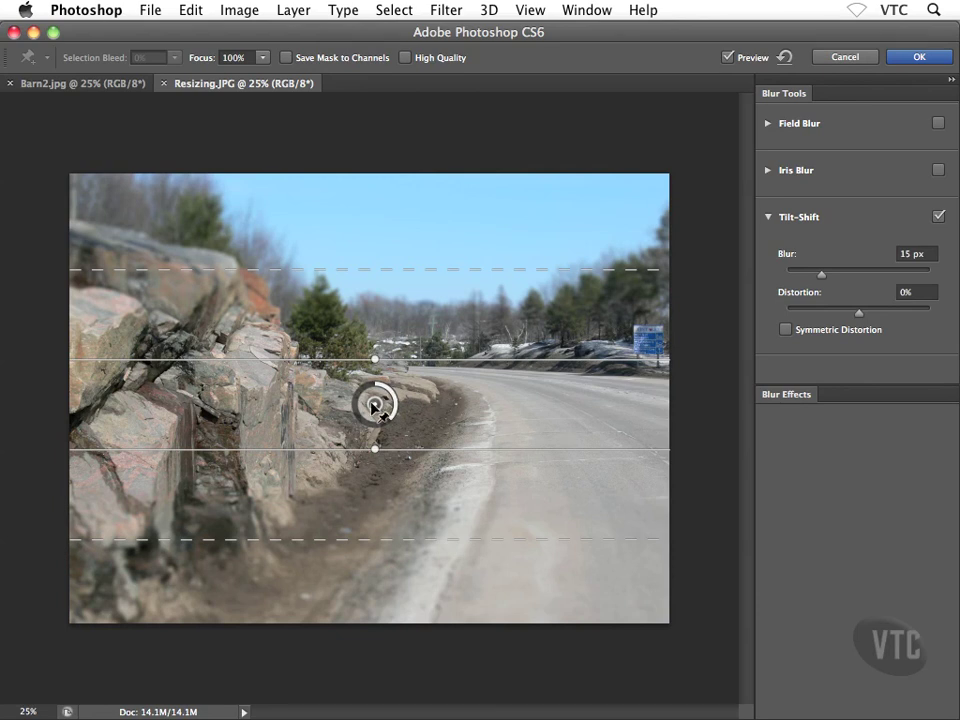
# Nudge the Tilt-Shift centre up and right, rotate the band about 13°, and lower its bottom line.
pyautogui.moveTo(385, 405); pyautogui.dragTo(411, 380)
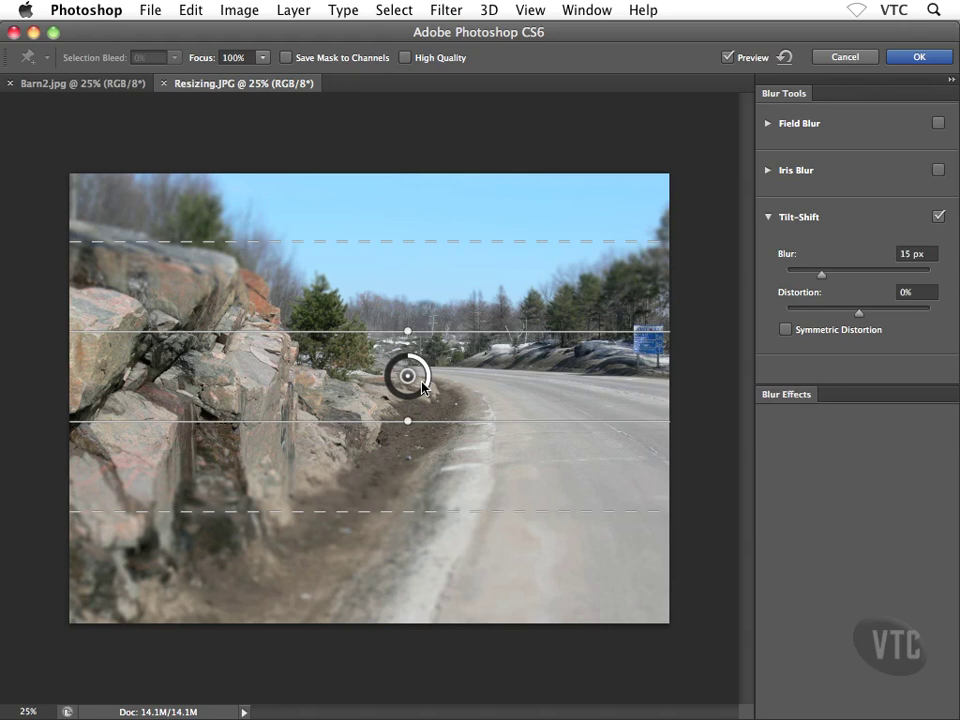
pyautogui.moveTo(411, 380); pyautogui.dragTo(411, 373)
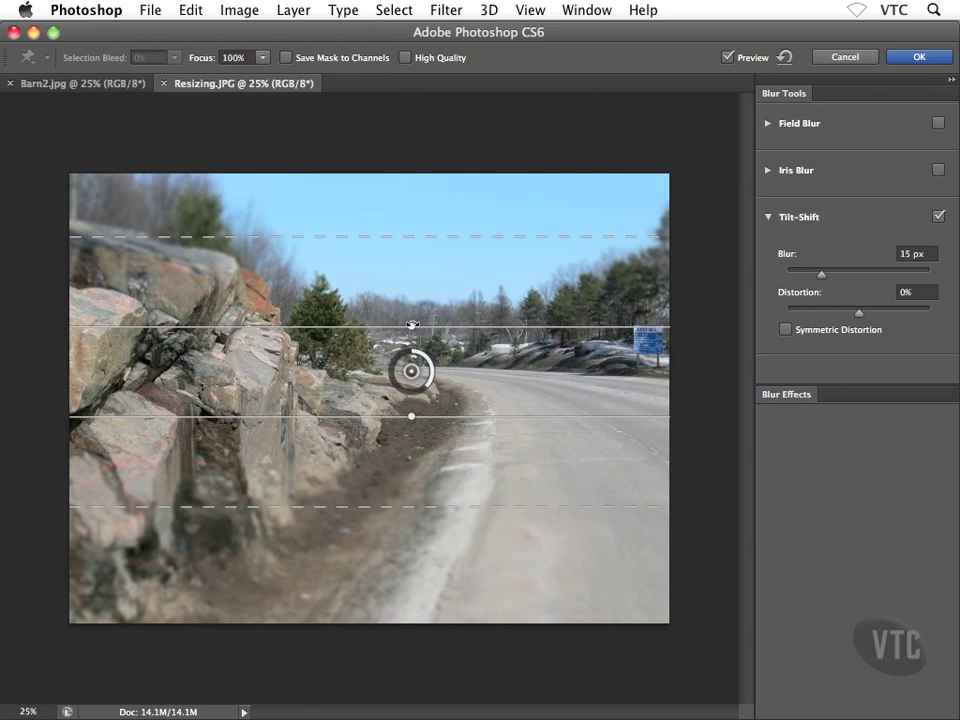
pyautogui.moveTo(412, 325); pyautogui.dragTo(465, 329)
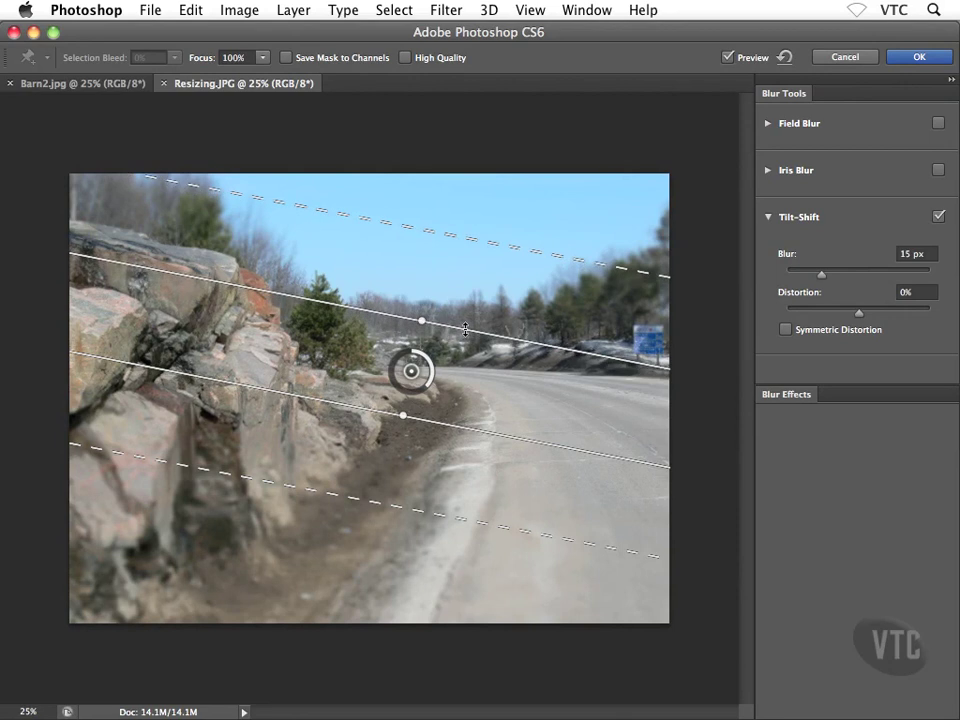
pyautogui.moveTo(441, 421); pyautogui.dragTo(441, 429)
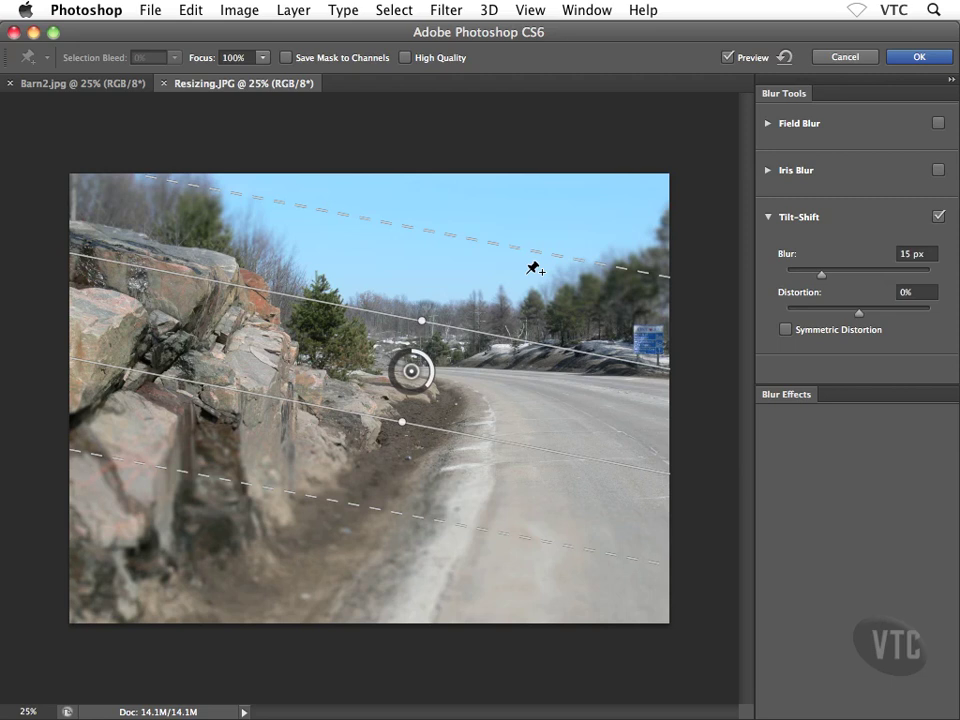
# Bring the solid focus lines closer together and reset the upper and lower fade zones.
pyautogui.moveTo(533, 268); pyautogui.dragTo(533, 278)
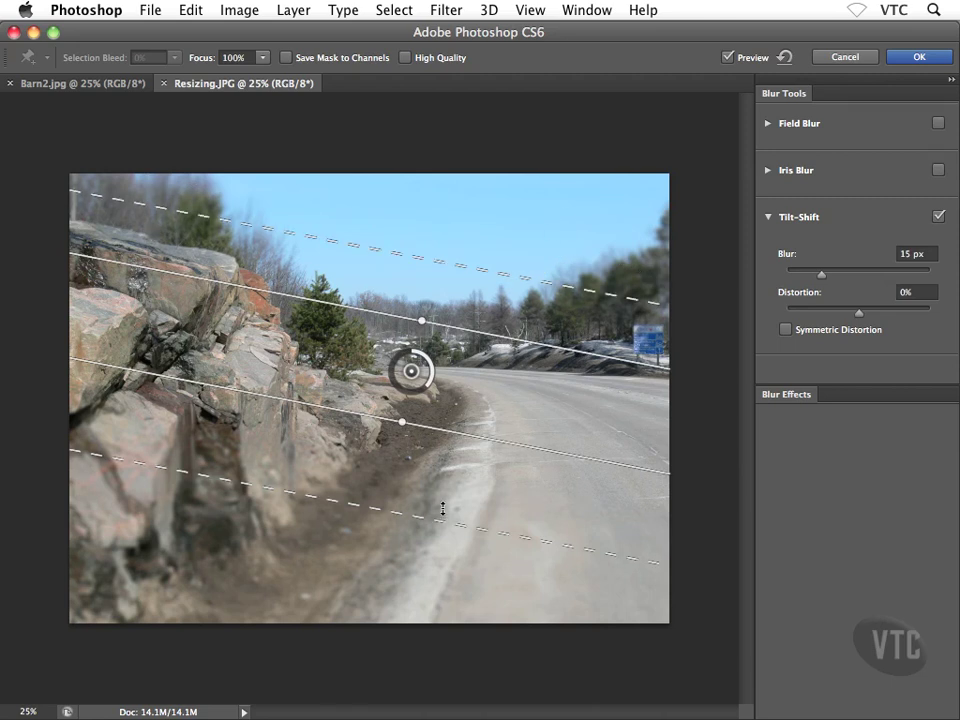
pyautogui.moveTo(439, 516); pyautogui.dragTo(447, 494)
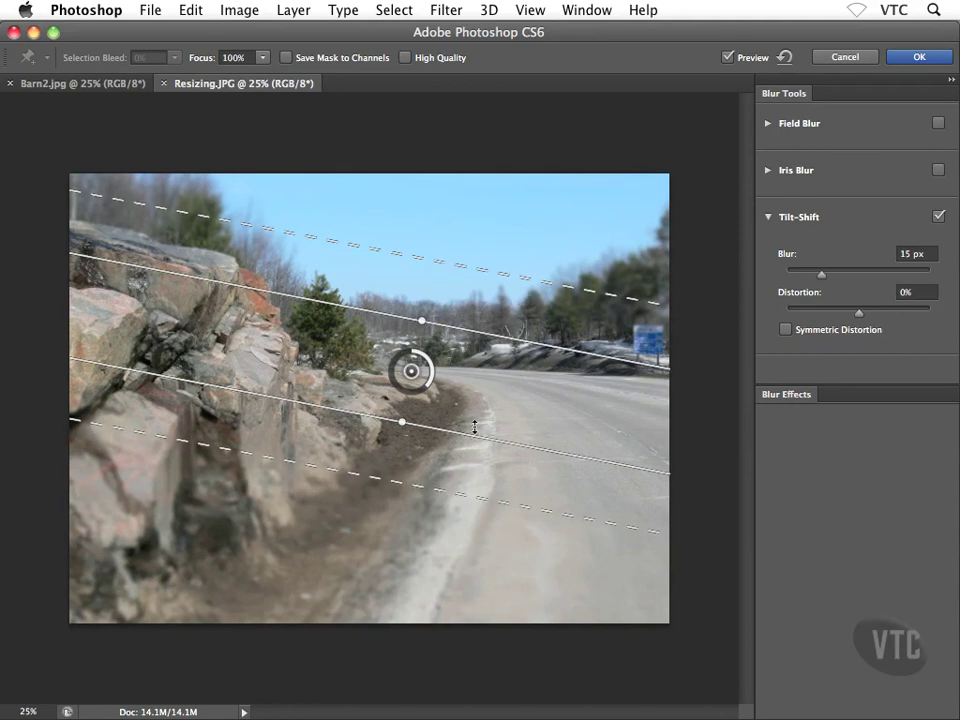
pyautogui.moveTo(475, 427); pyautogui.dragTo(475, 420)
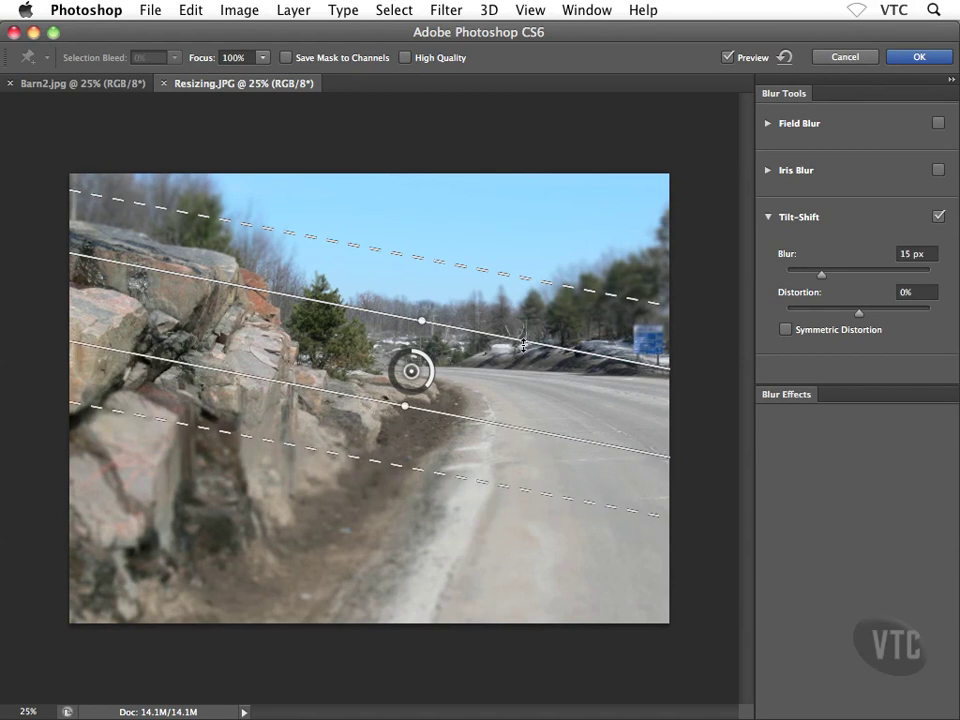
pyautogui.moveTo(518, 340); pyautogui.dragTo(518, 355)
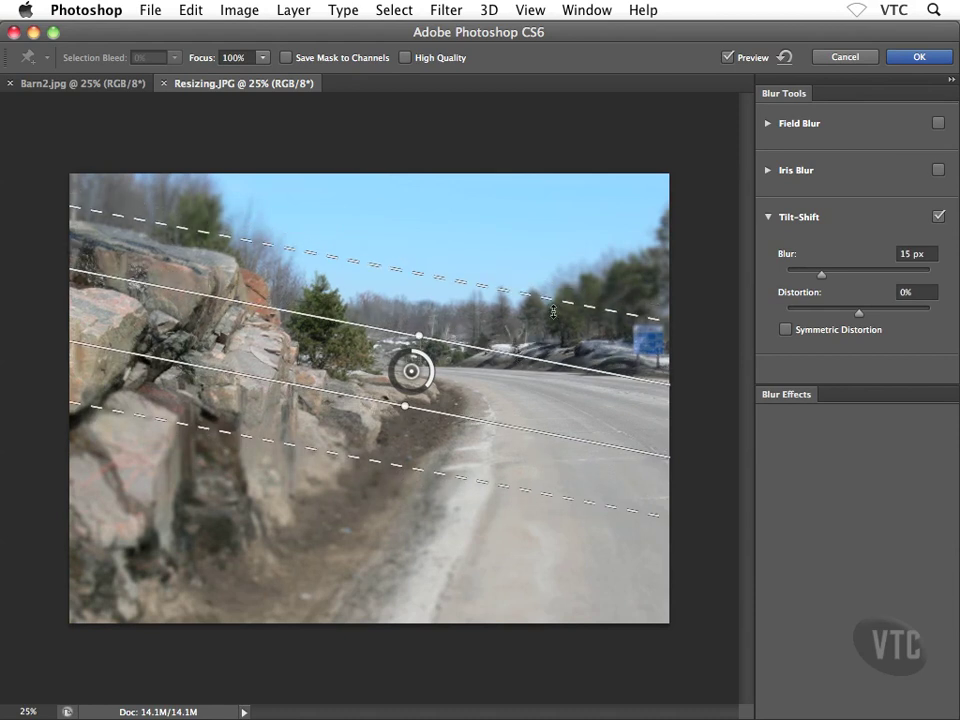
pyautogui.moveTo(554, 285); pyautogui.dragTo(557, 279)
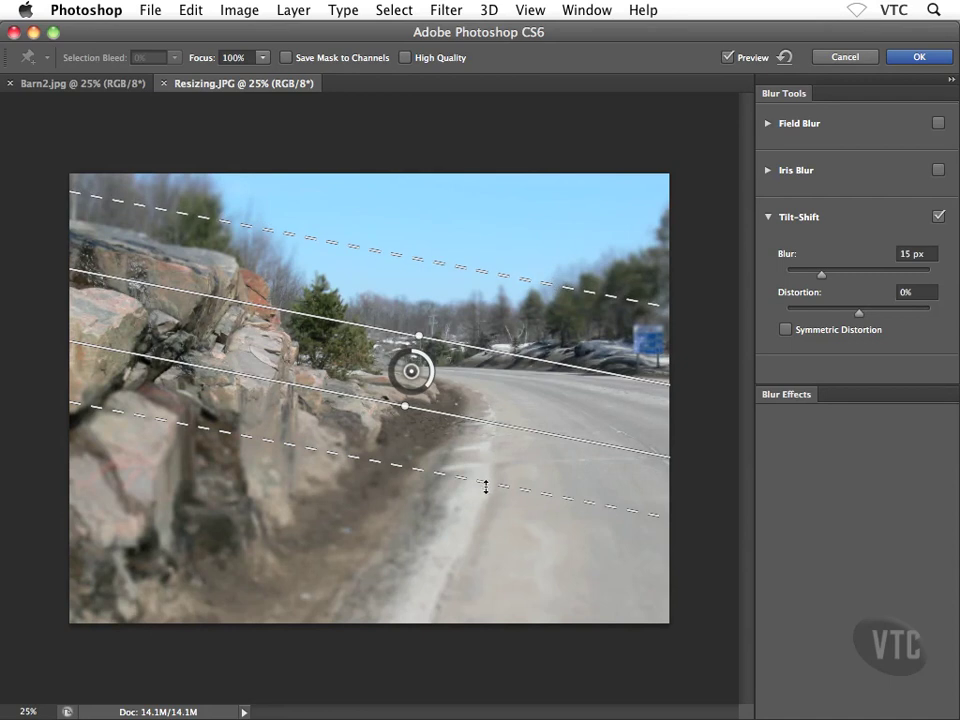
pyautogui.moveTo(486, 487); pyautogui.dragTo(486, 503)
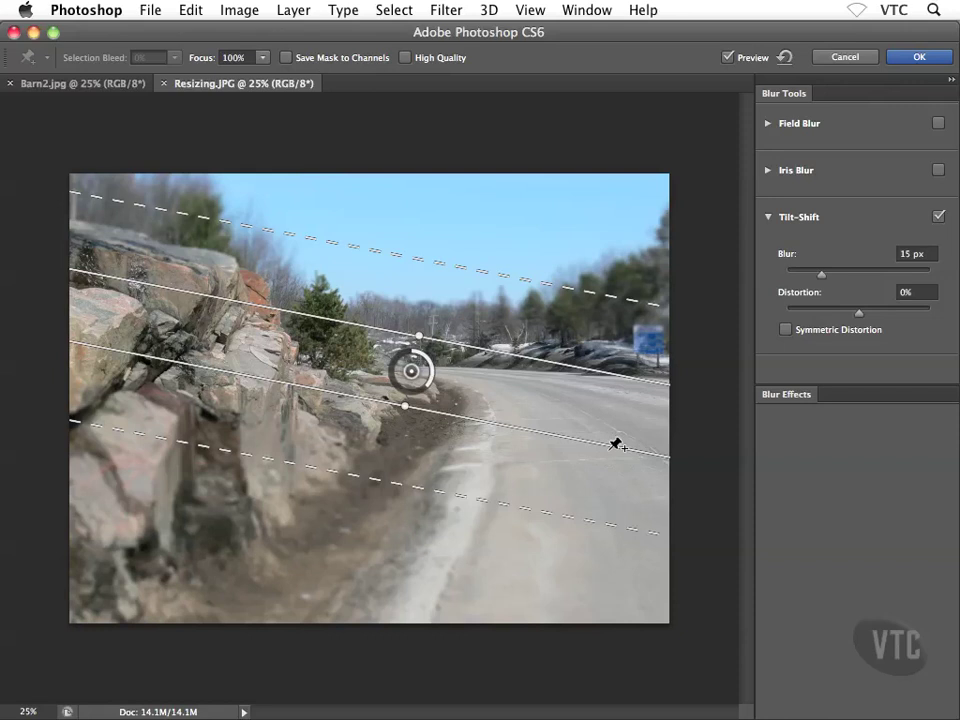
# Render the rotated Tilt-Shift blur onto Resizing.JPG.
pyautogui.press('Return')
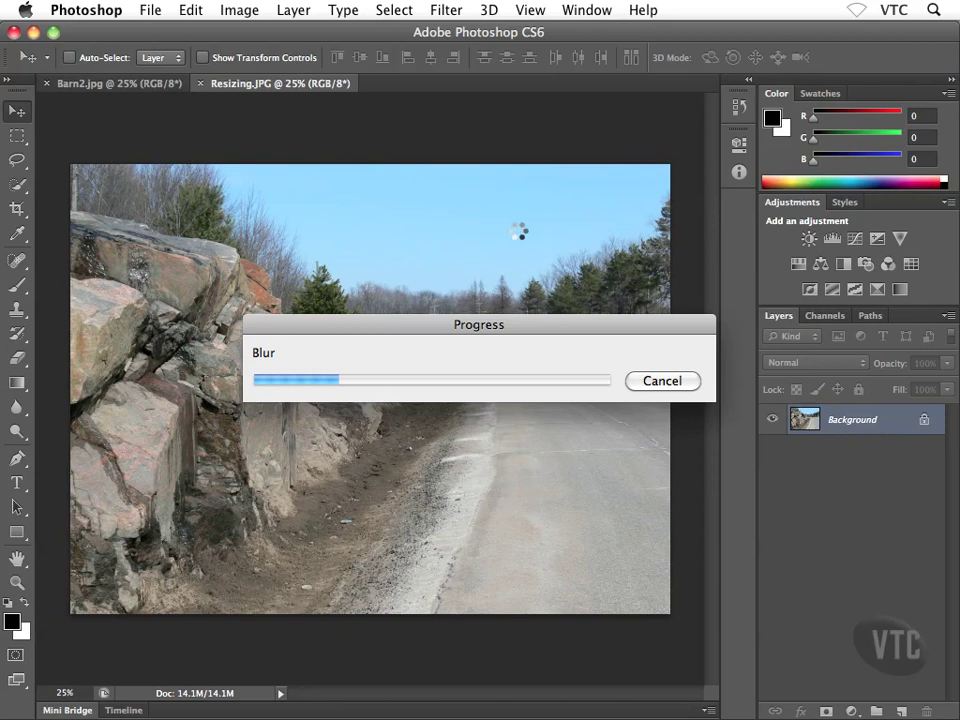